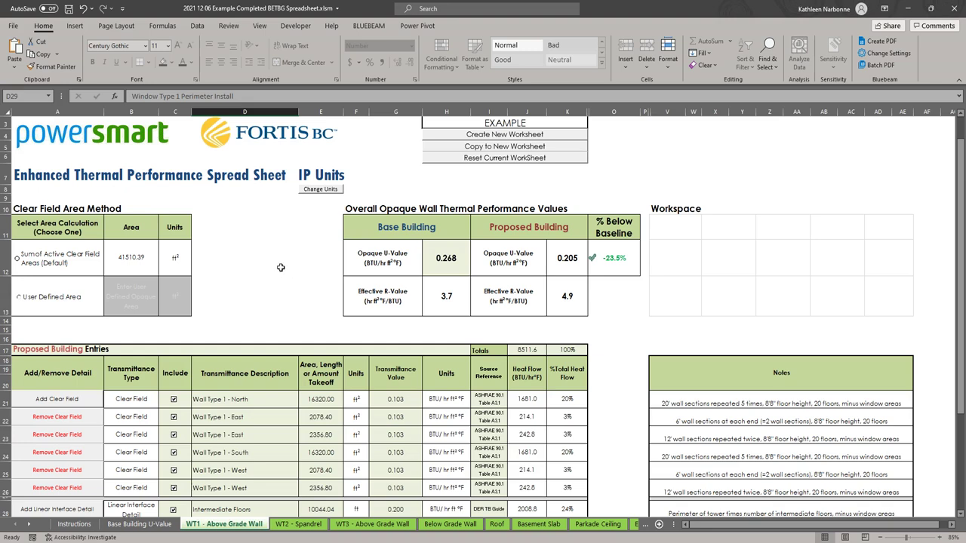
- Review the area method, overall wall performance values and proposed building entries on the WT1 - Above Grade Wall worksheet
{"action": "scroll", "coordinate": [280, 267], "scroll_direction": "down", "scroll_amount": 1}
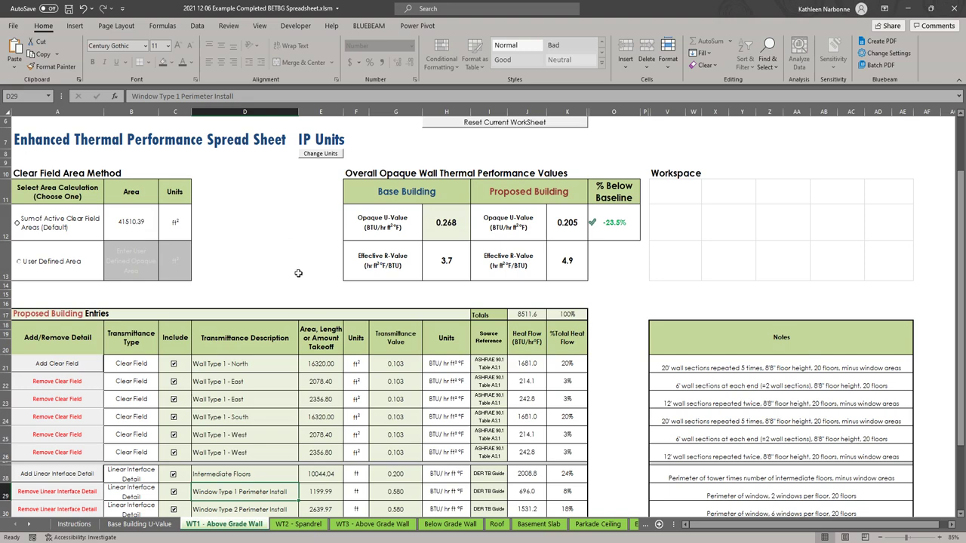
{"action": "scroll", "coordinate": [294, 267], "scroll_direction": "down", "scroll_amount": 1}
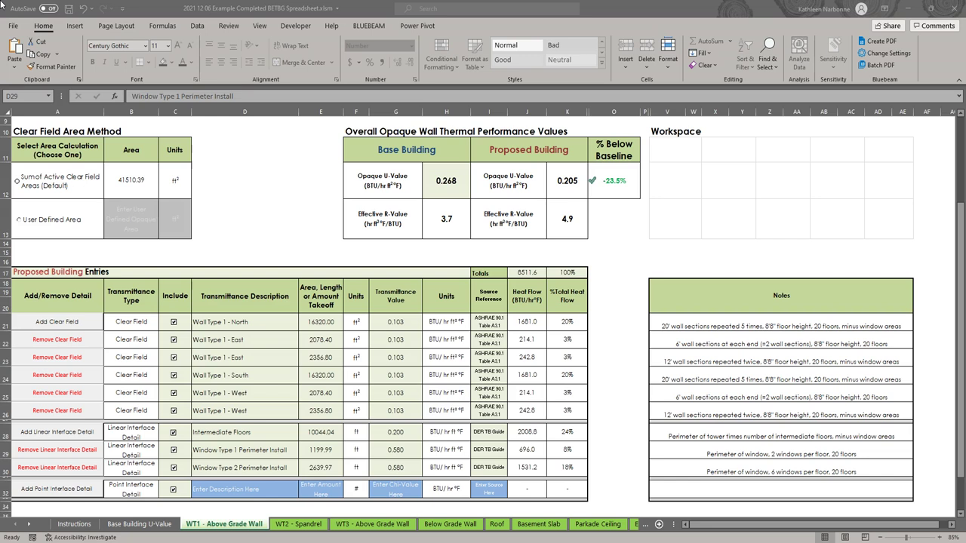
{"action": "left_click", "coordinate": [577, 108]}
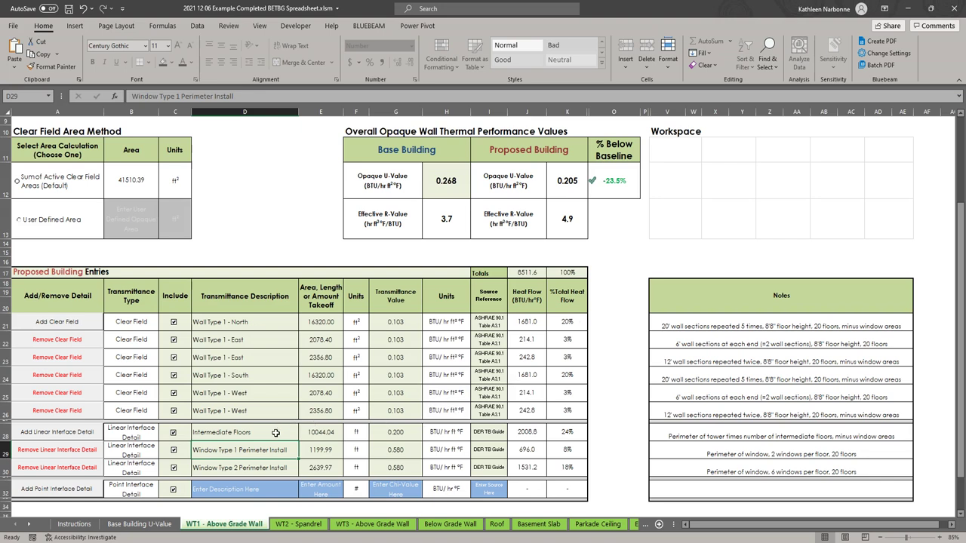
{"action": "left_click", "coordinate": [234, 435]}
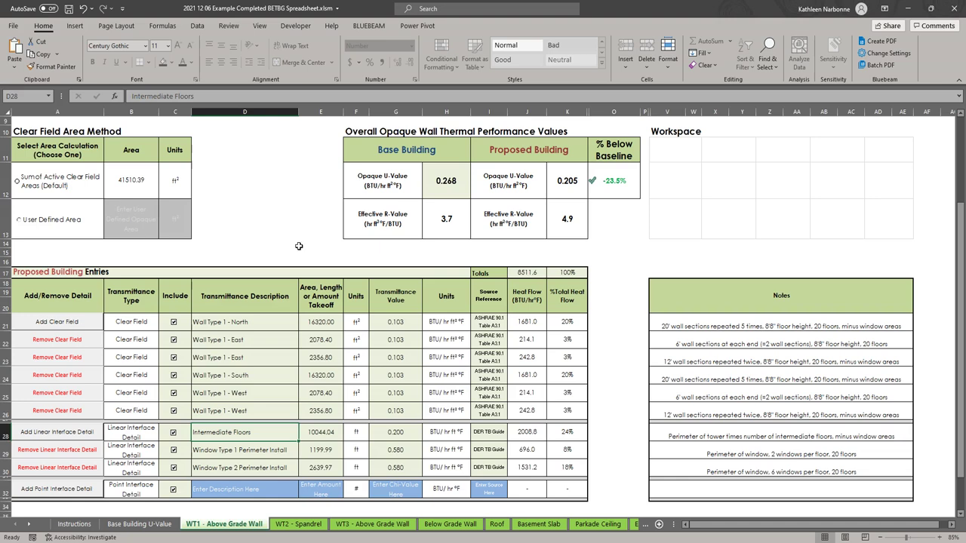
{"action": "scroll", "coordinate": [263, 233], "scroll_direction": "up", "scroll_amount": 3}
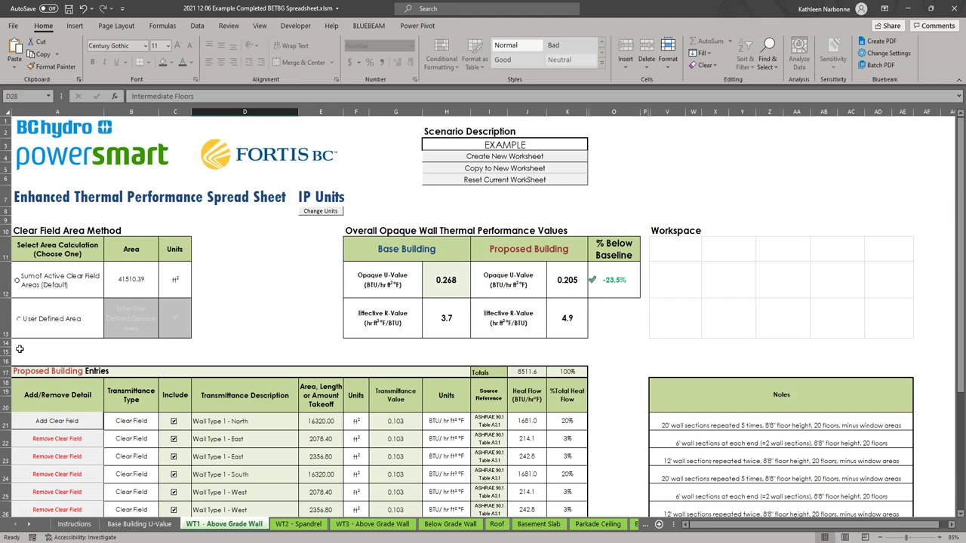
{"action": "scroll", "coordinate": [169, 424], "scroll_direction": "down", "scroll_amount": 3}
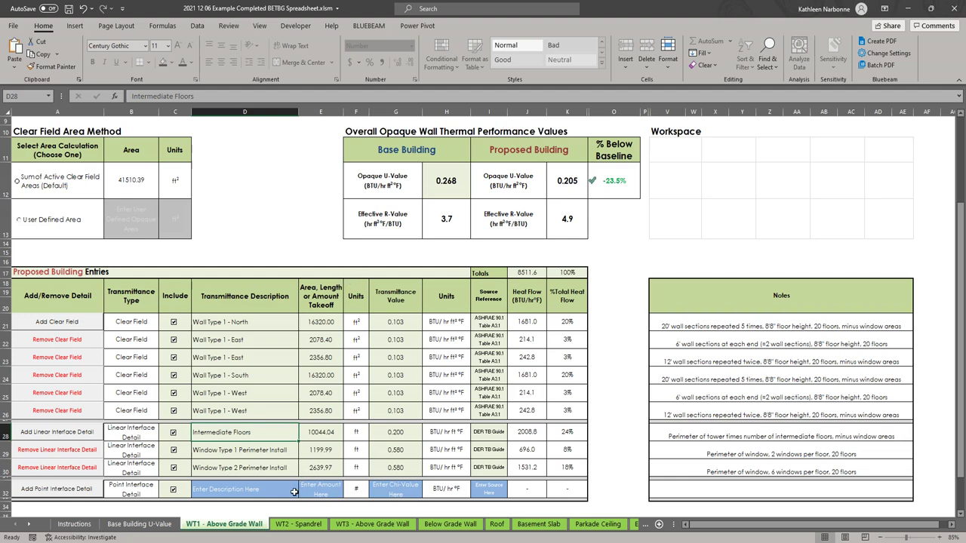
- Look through the WT3, Below Grade Wall and Roof worksheets, and inspect the Mechanical Penthouse Roof area takeoff formula
{"action": "left_click", "coordinate": [371, 523]}
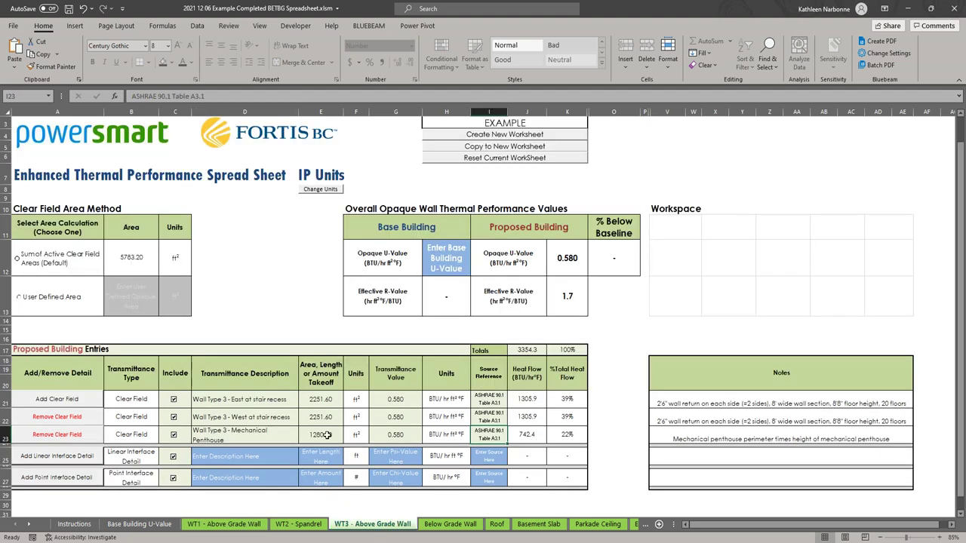
{"action": "left_click", "coordinate": [454, 526]}
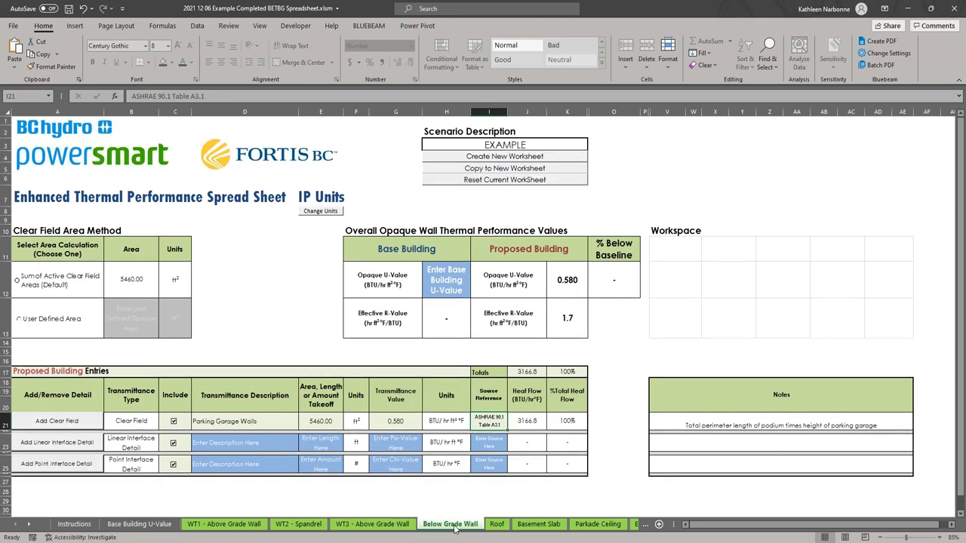
{"action": "left_click", "coordinate": [496, 524]}
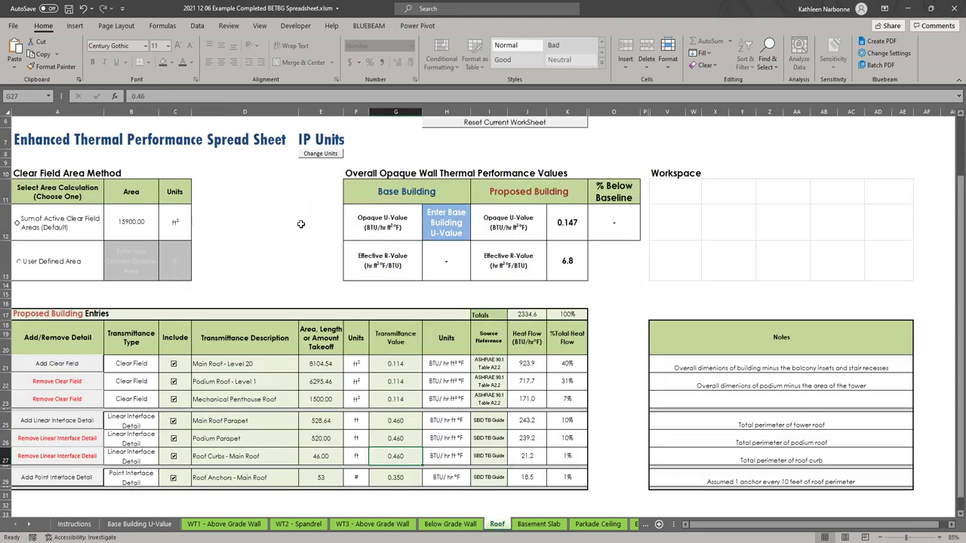
{"action": "scroll", "coordinate": [275, 253], "scroll_direction": "up", "scroll_amount": 1}
{"action": "scroll", "coordinate": [270, 246], "scroll_direction": "down", "scroll_amount": 2}
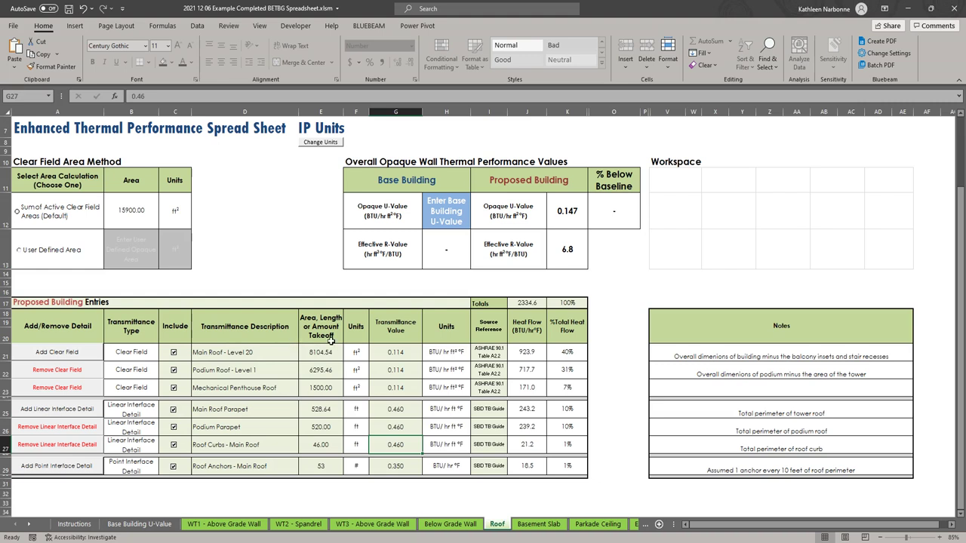
{"action": "left_click", "coordinate": [321, 387]}
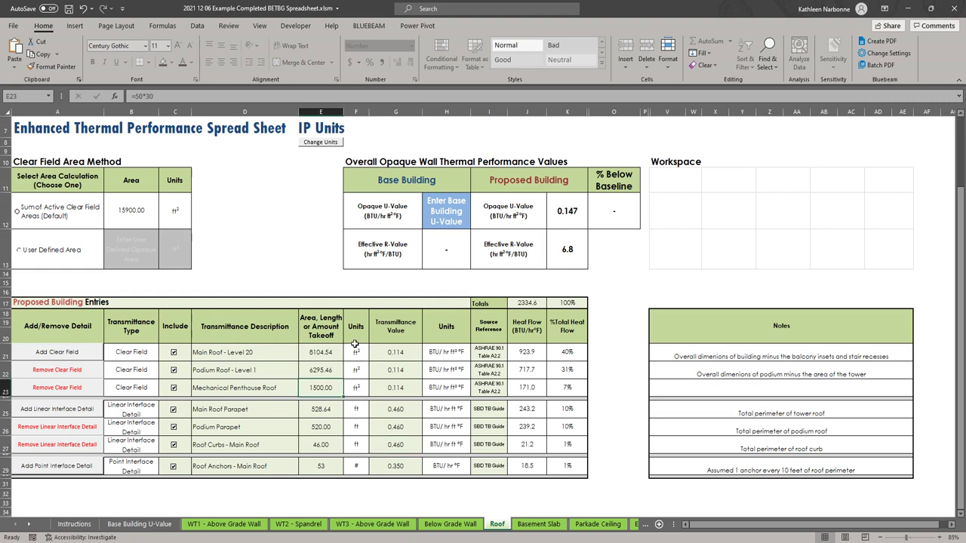
- Switch the Roof worksheet to SI units and back to IP units
{"action": "left_click", "coordinate": [321, 143]}
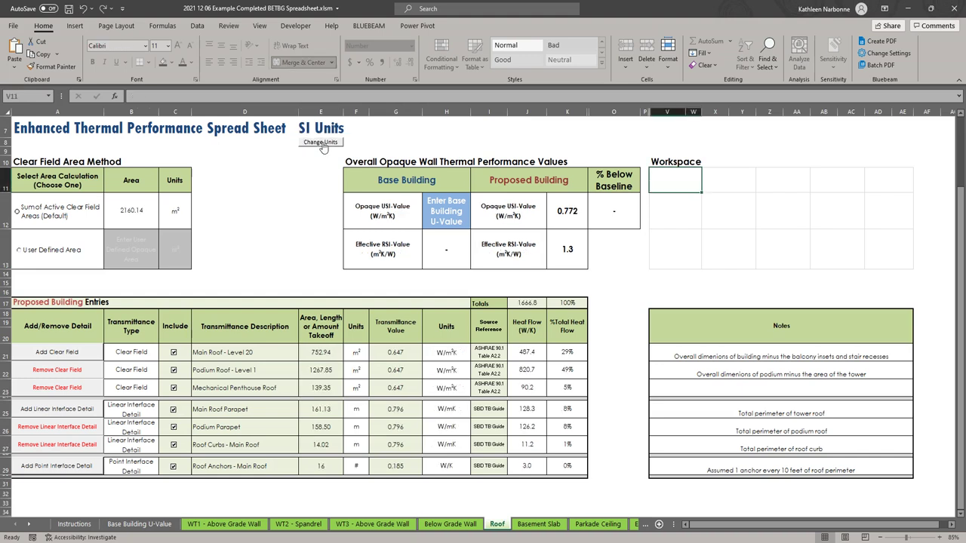
{"action": "left_click", "coordinate": [322, 145]}
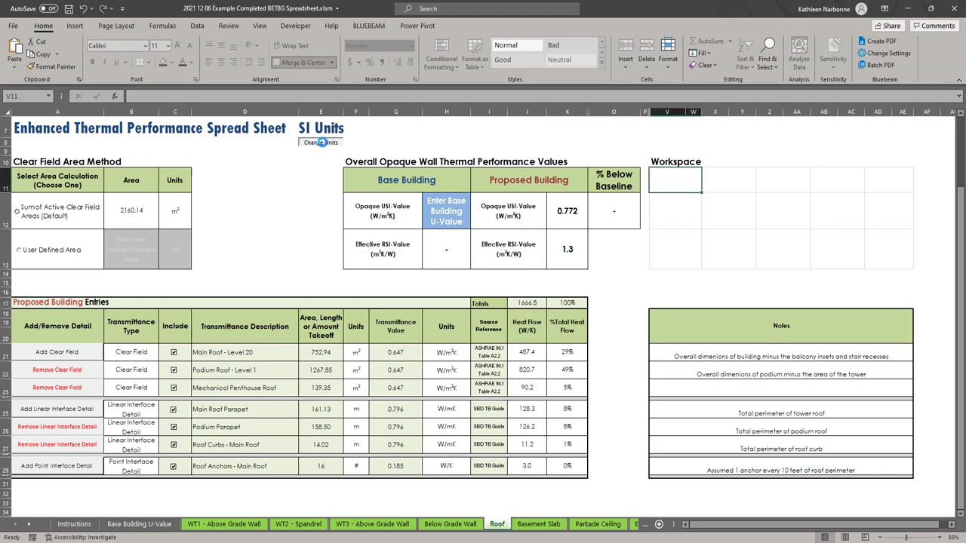
{"action": "left_click", "coordinate": [405, 354]}
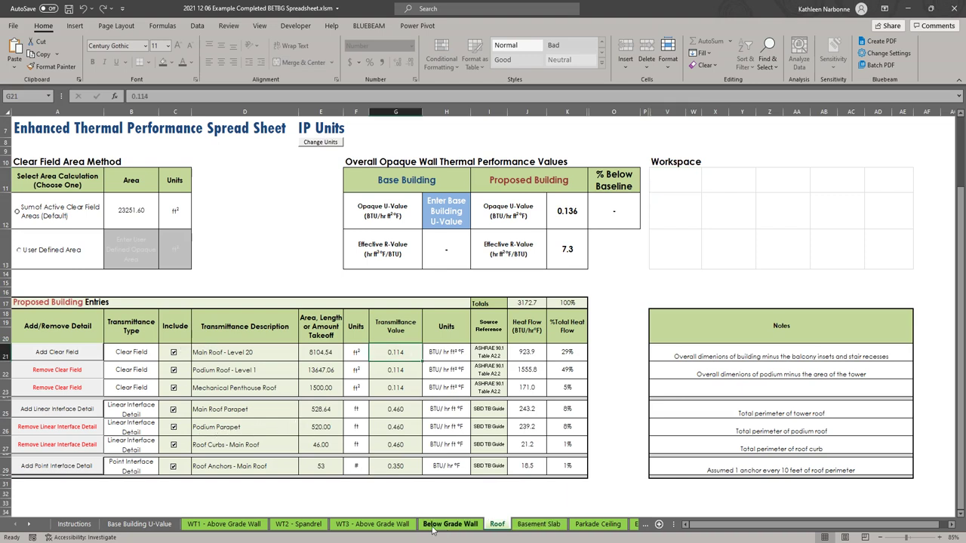
- Add another linear interface detail row to the WT3 - Above Grade Wall worksheet
{"action": "left_click", "coordinate": [390, 525]}
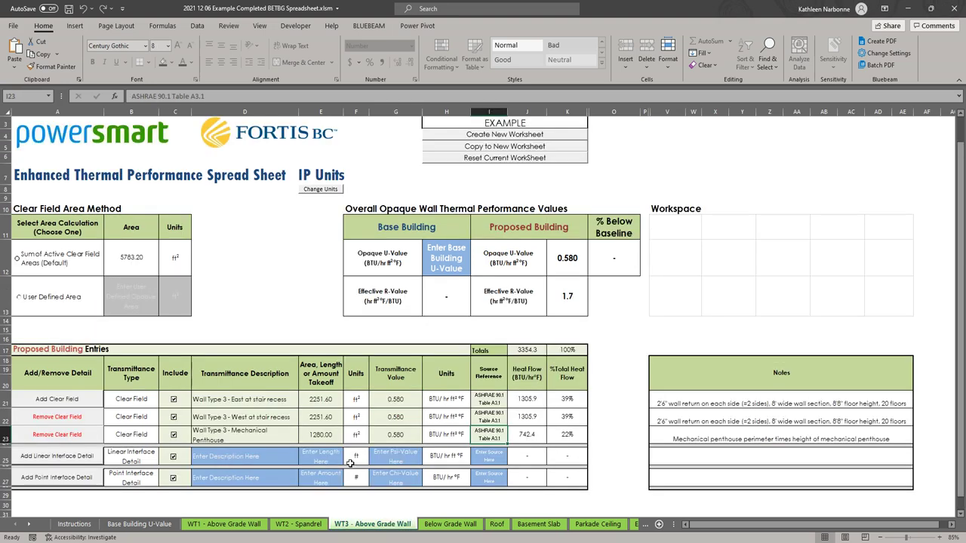
{"action": "left_click", "coordinate": [241, 456]}
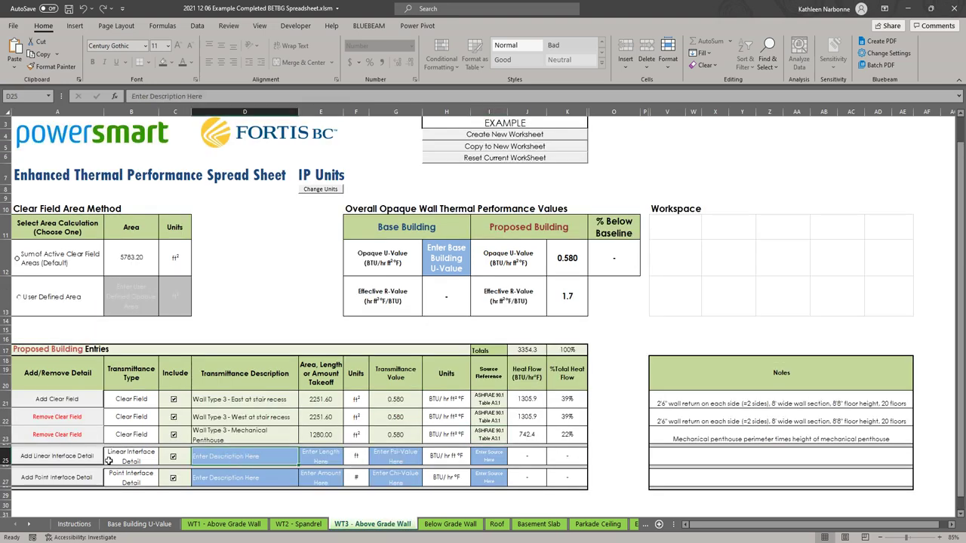
{"action": "left_click", "coordinate": [67, 461]}
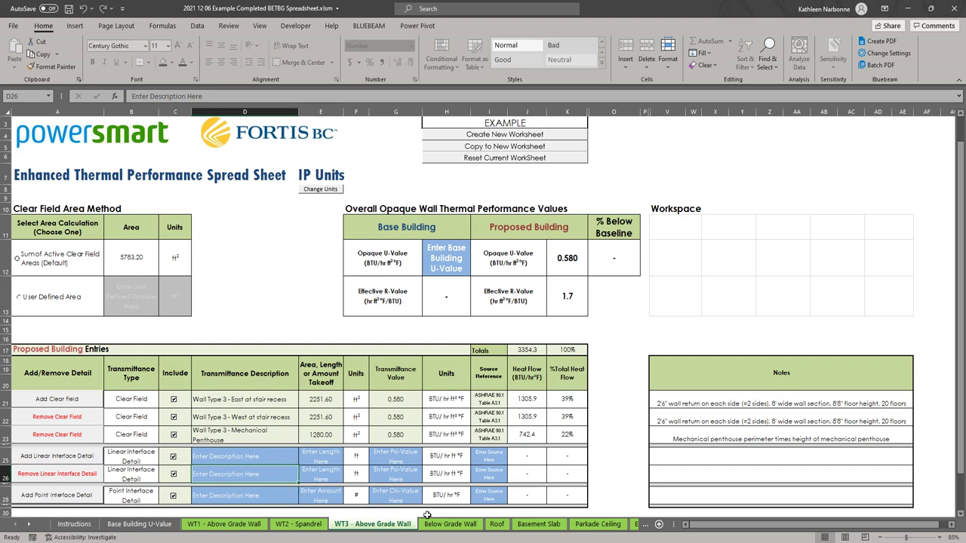
- Examine the transmittance values, source references and notes of the clear field and linear interface entries on the Roof worksheet
{"action": "left_click", "coordinate": [490, 524]}
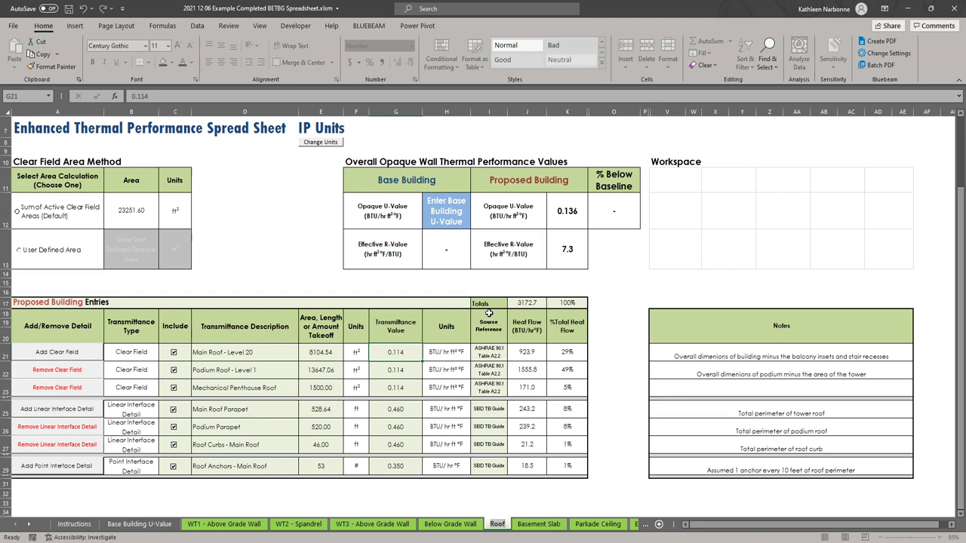
{"action": "left_click", "coordinate": [486, 348]}
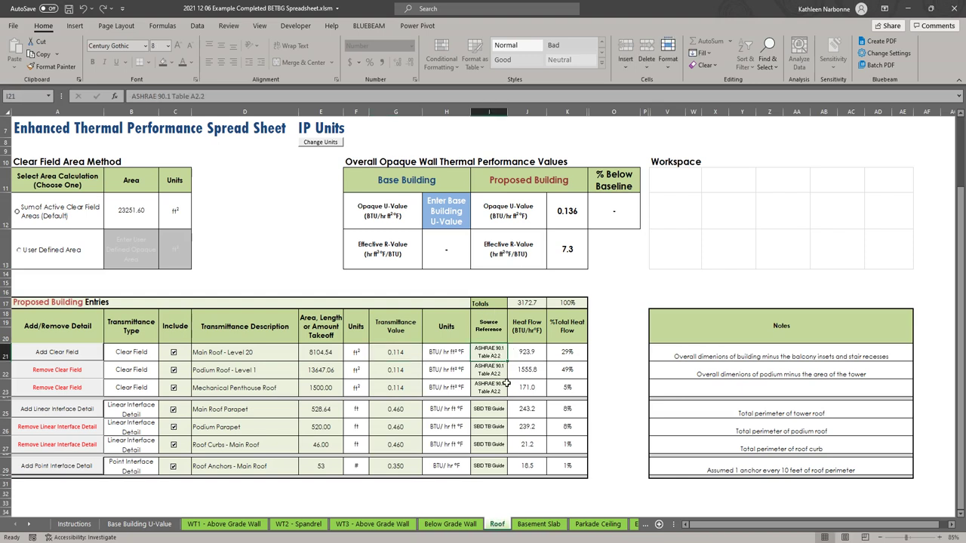
{"action": "double_click", "coordinate": [412, 352]}
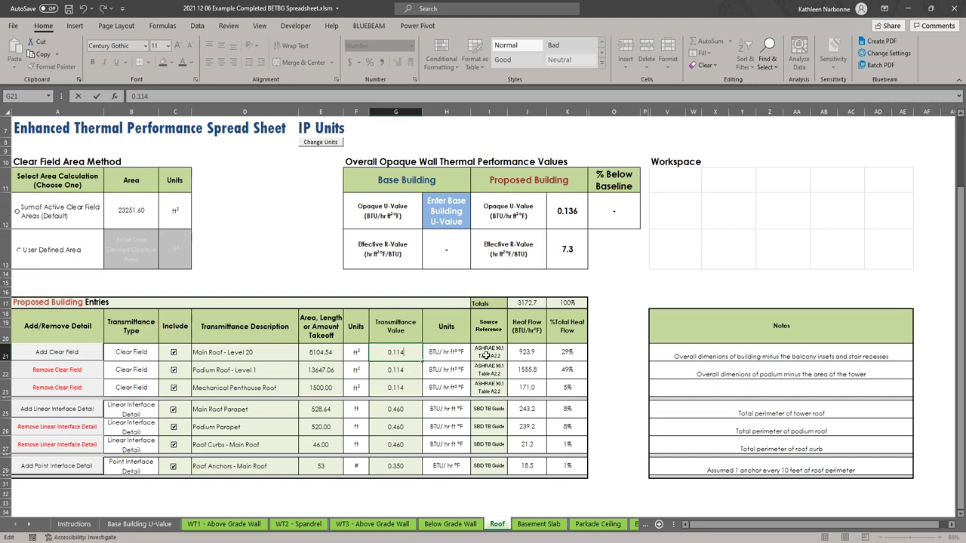
{"action": "left_click_drag", "start_coordinate": [737, 352], "coordinate": [741, 389]}
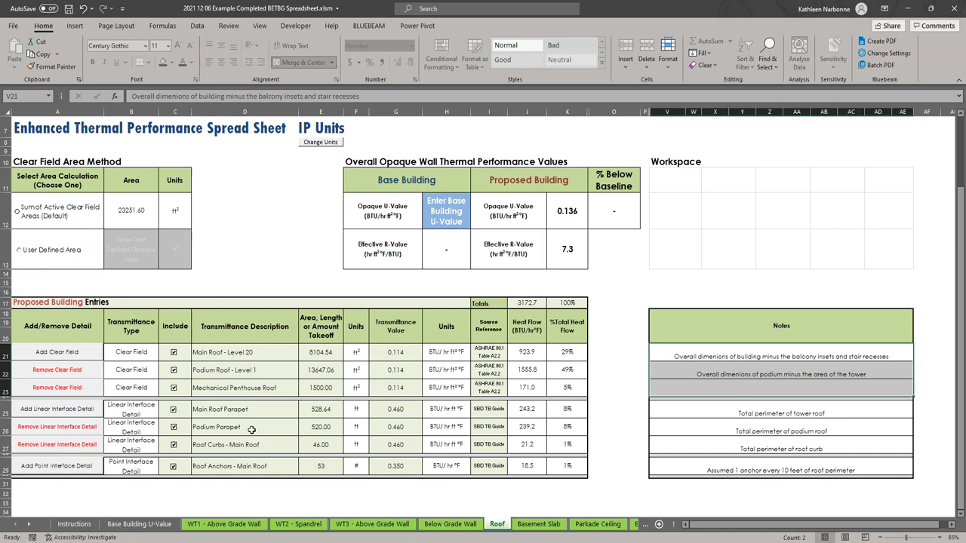
{"action": "left_click", "coordinate": [269, 447]}
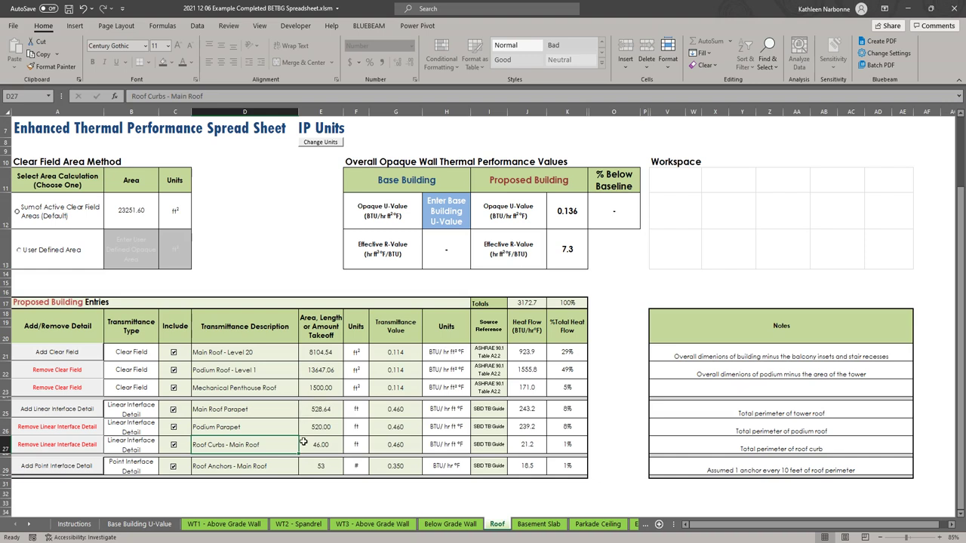
{"action": "double_click", "coordinate": [413, 409]}
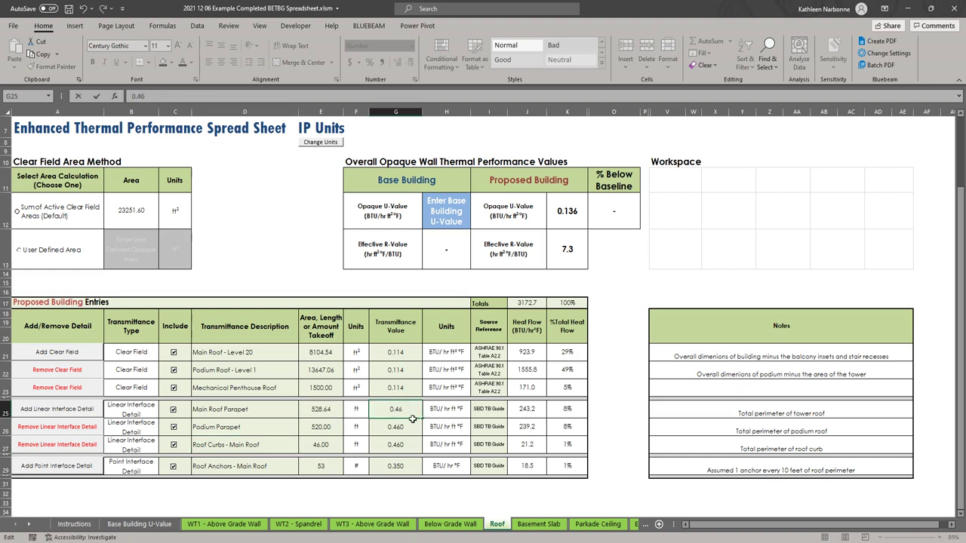
{"action": "key", "text": "Escape"}
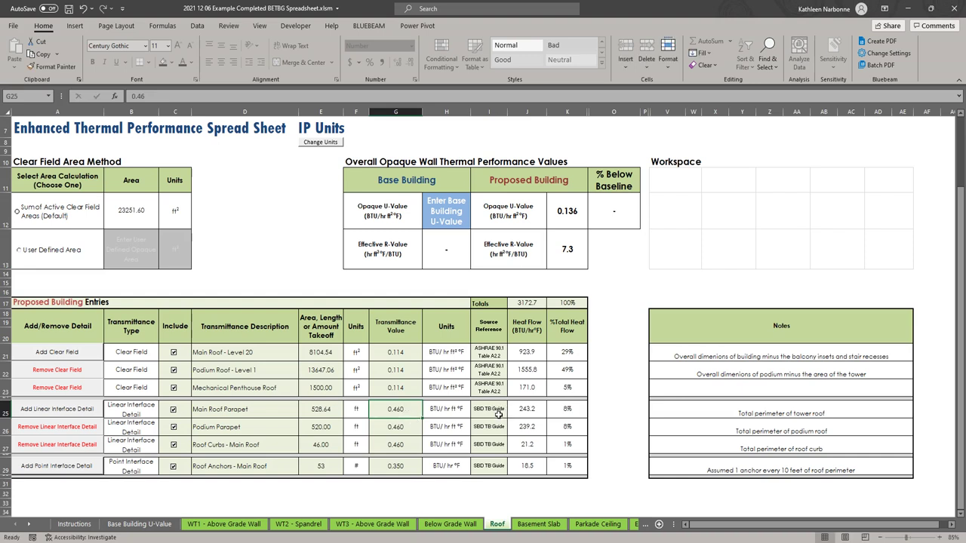
{"action": "left_click", "coordinate": [485, 409]}
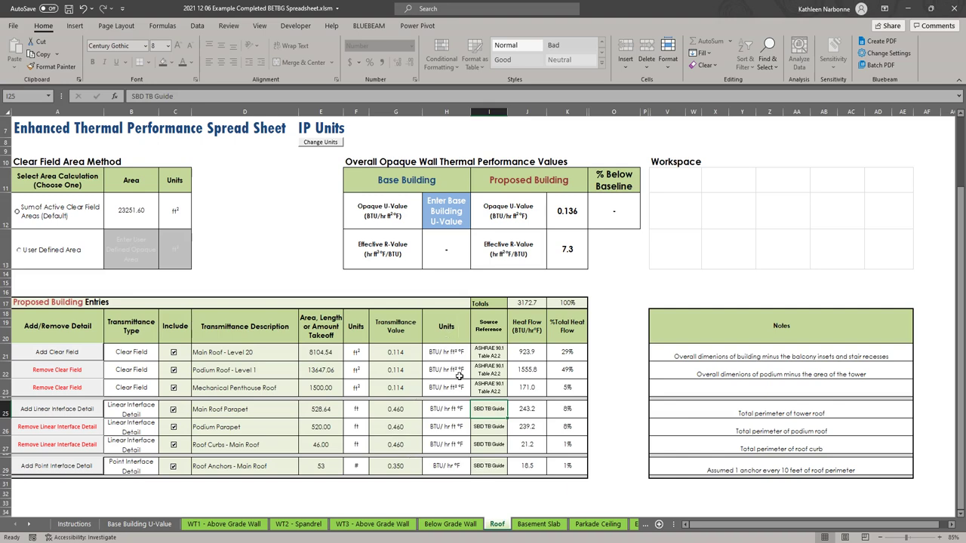
- Exclude the Roof Anchors - Main Roof entry from the Roof calculation and include it again
{"action": "scroll", "coordinate": [459, 376], "scroll_direction": "up", "scroll_amount": 2}
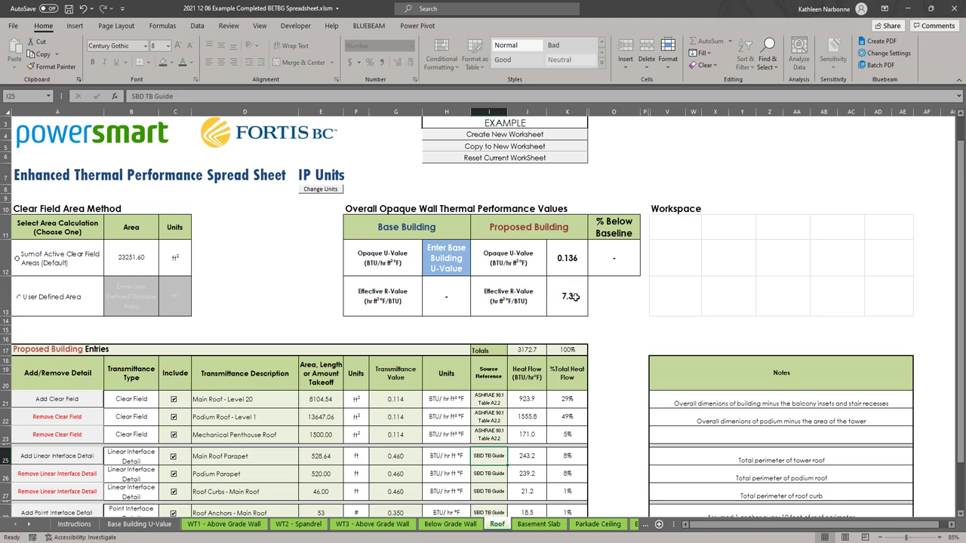
{"action": "scroll", "coordinate": [294, 297], "scroll_direction": "down", "scroll_amount": 1}
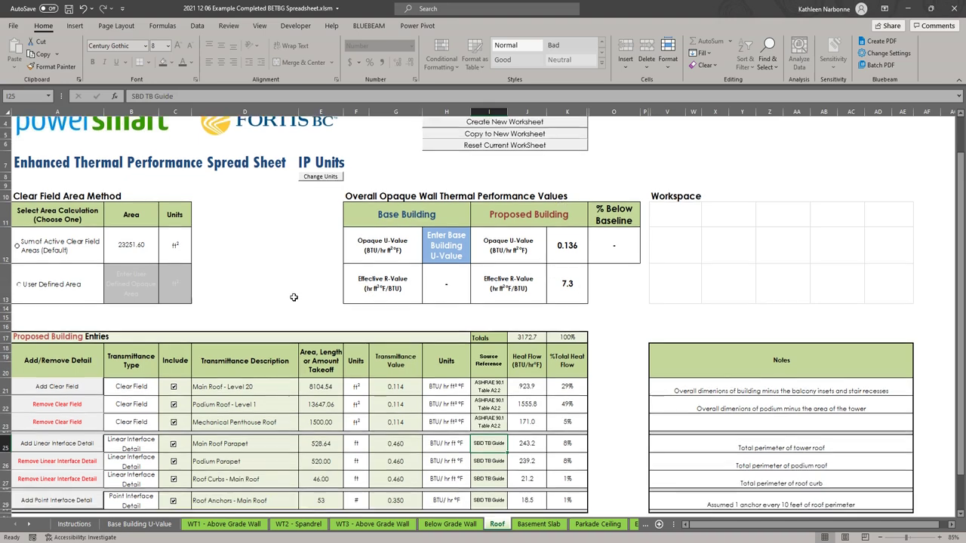
{"action": "scroll", "coordinate": [293, 297], "scroll_direction": "down", "scroll_amount": 1}
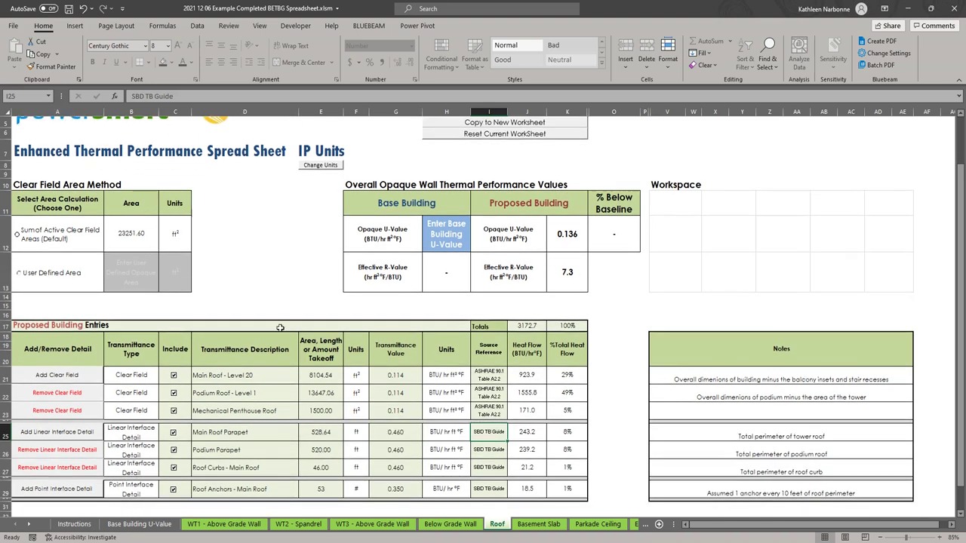
{"action": "left_click", "coordinate": [174, 490]}
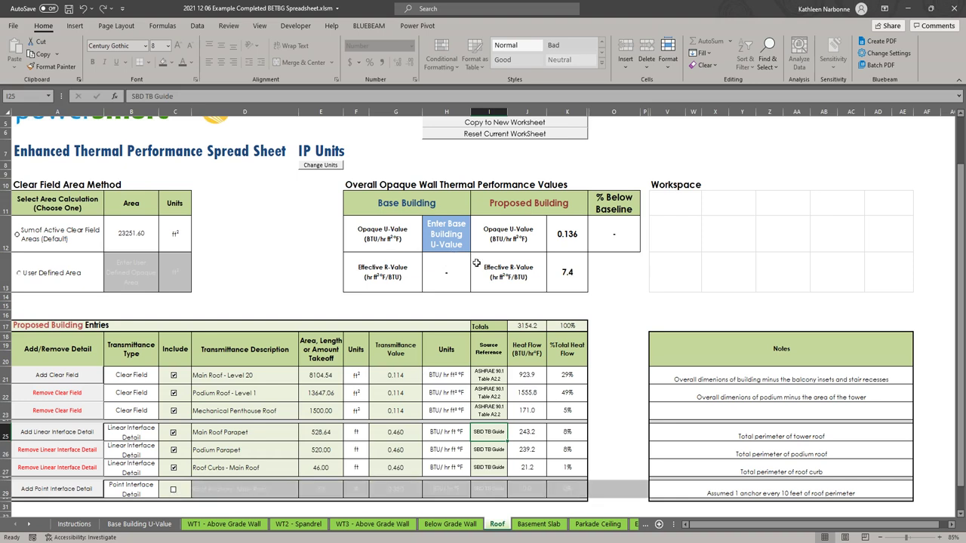
{"action": "left_click", "coordinate": [173, 491]}
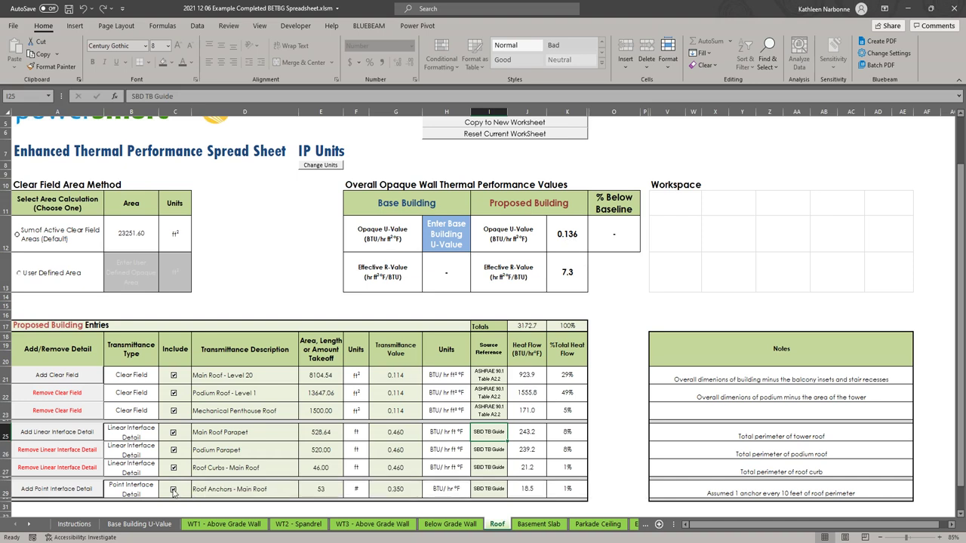
- Exclude the Roof Anchors, Roof Curbs, Podium Parapet and Main Roof Parapet entries from the Roof calculation
{"action": "left_click", "coordinate": [173, 490]}
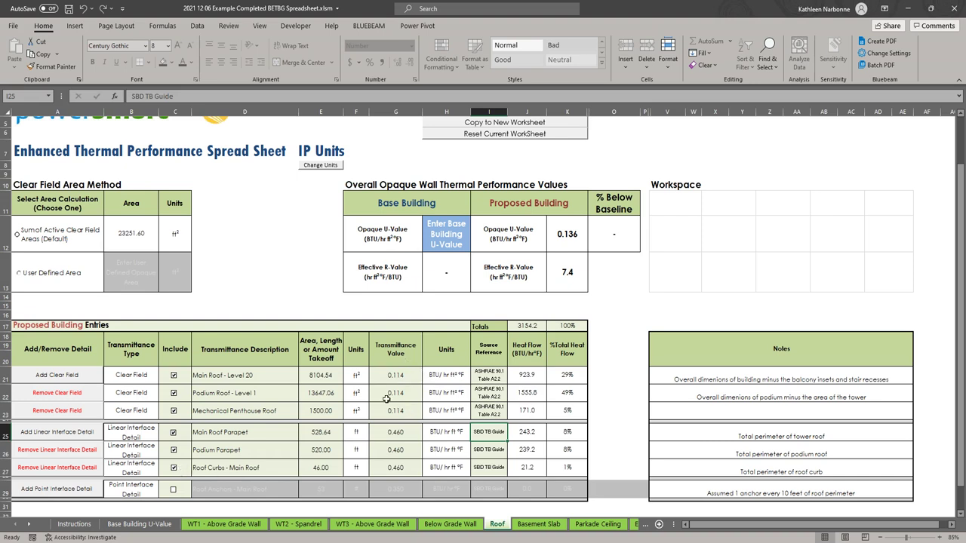
{"action": "left_click", "coordinate": [172, 467]}
{"action": "left_click", "coordinate": [173, 449]}
{"action": "left_click", "coordinate": [172, 432]}
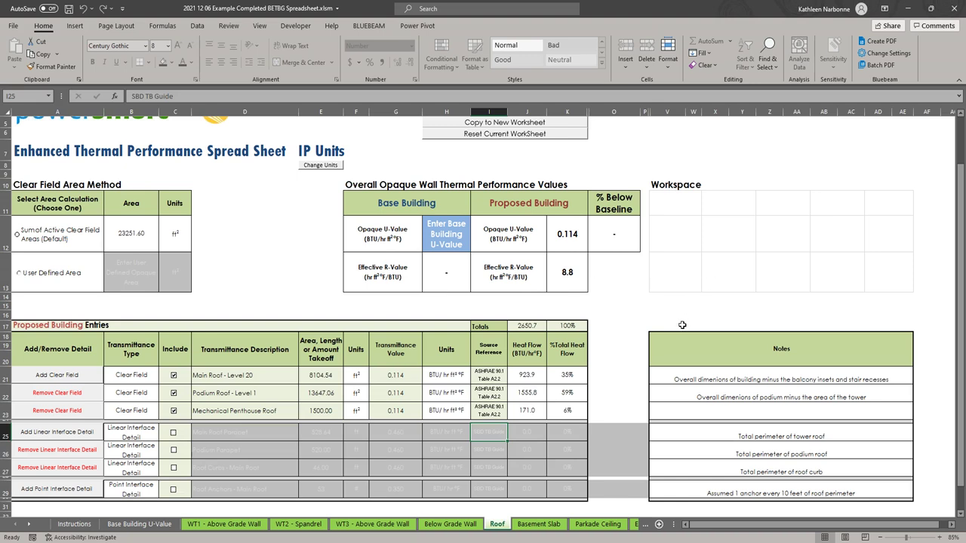
- Include the Main Roof Parapet, Podium Parapet and Roof Curbs entries in the Roof calculation again
{"action": "left_click", "coordinate": [174, 433]}
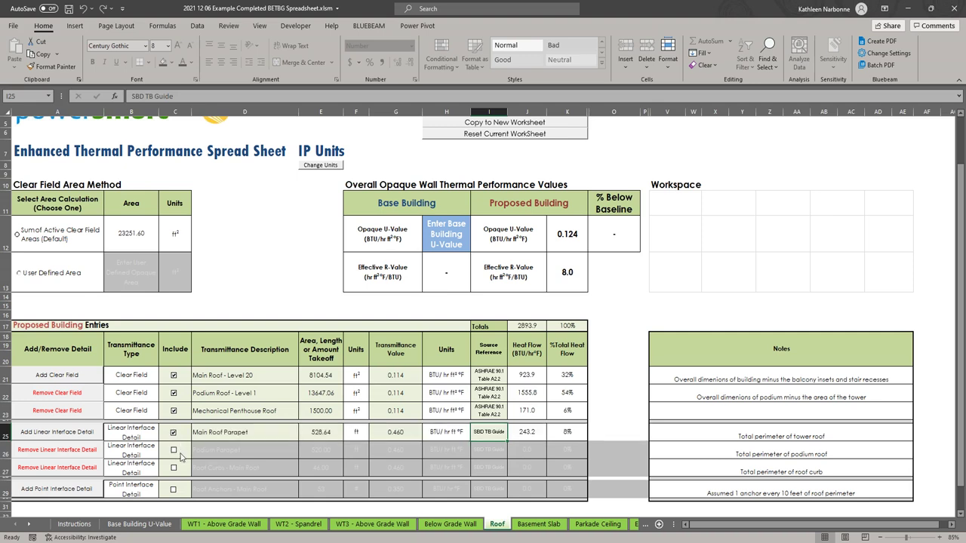
{"action": "left_click", "coordinate": [174, 450]}
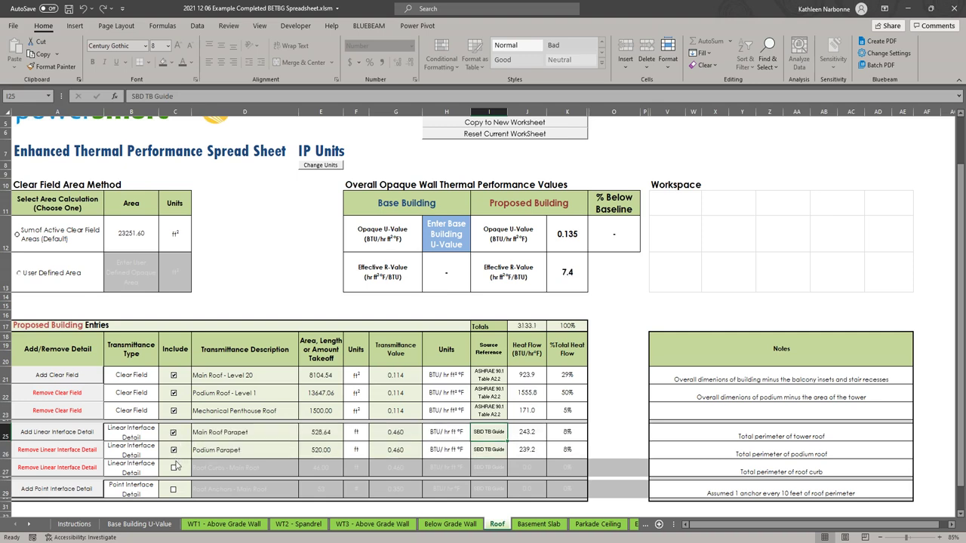
{"action": "left_click", "coordinate": [174, 469]}
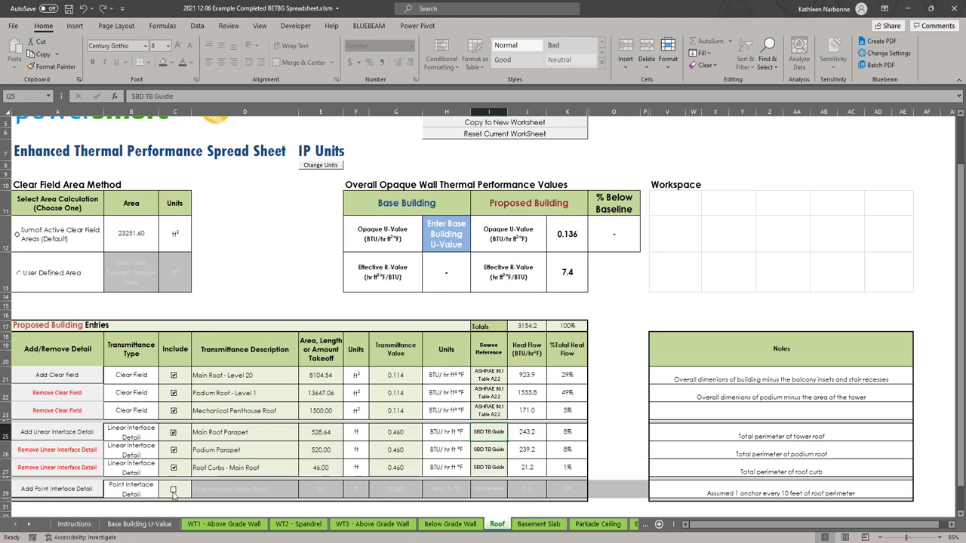
- Include the Roof Anchors - Main Roof entry again and set the Roof worksheet's base building opaque U-value to 0.136
{"action": "left_click", "coordinate": [174, 490]}
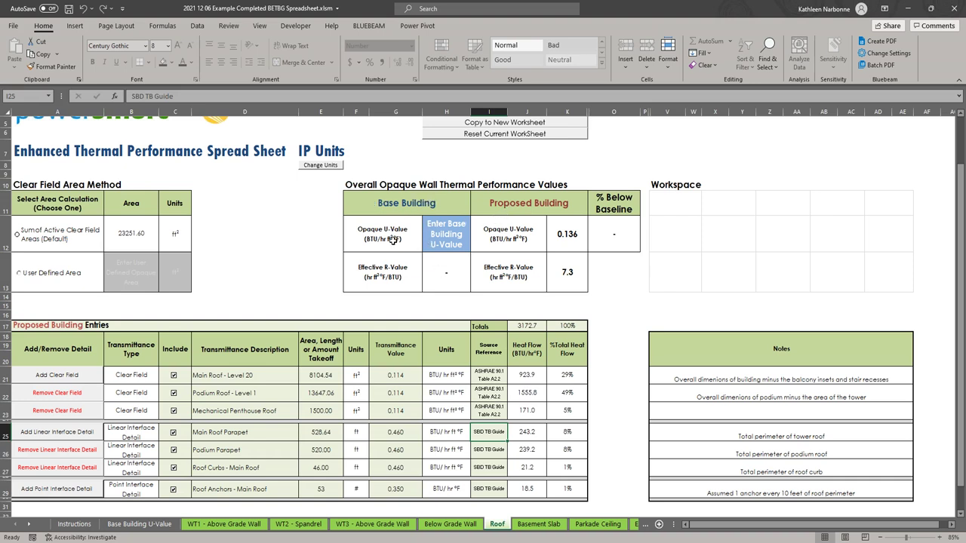
{"action": "left_click", "coordinate": [446, 235]}
{"action": "double_click", "coordinate": [445, 235]}
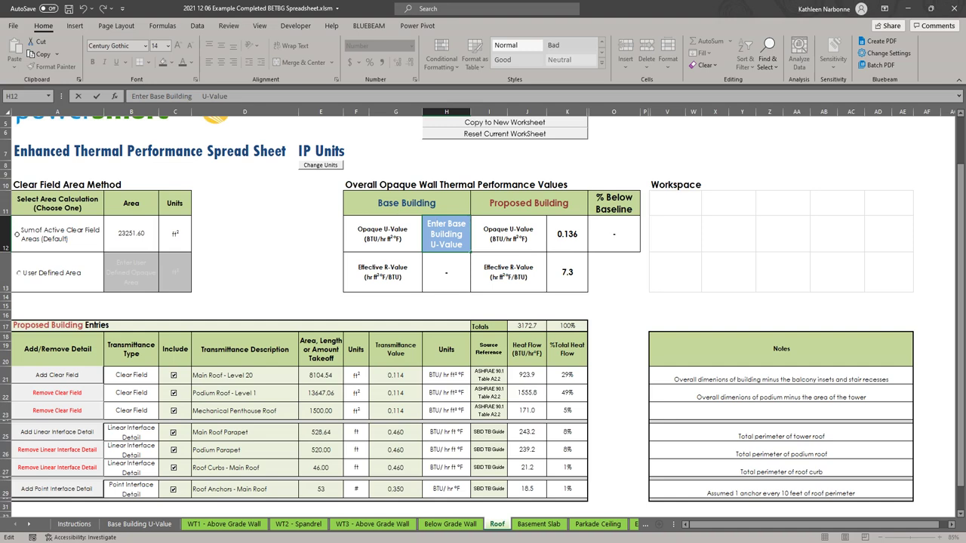
{"action": "type", "text": "0.136"}
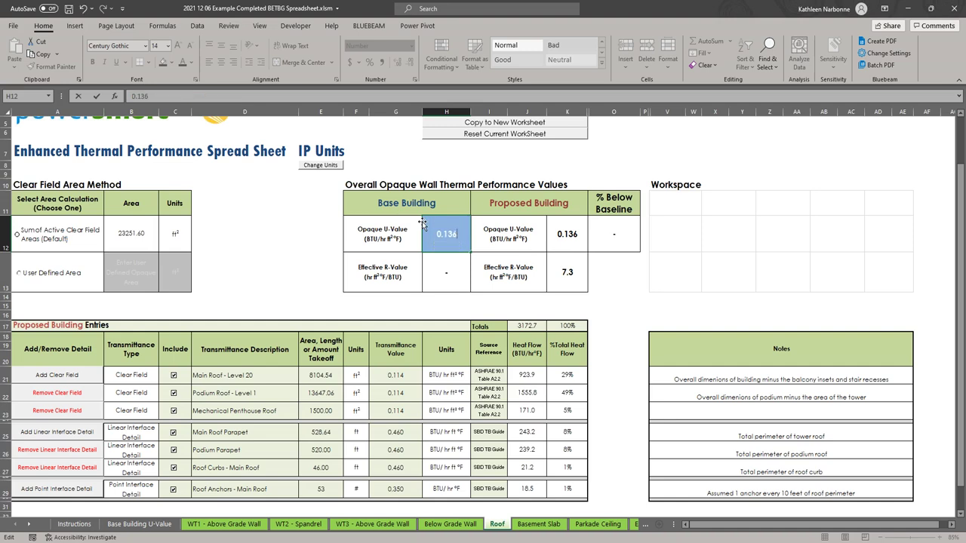
{"action": "key", "text": "Return"}
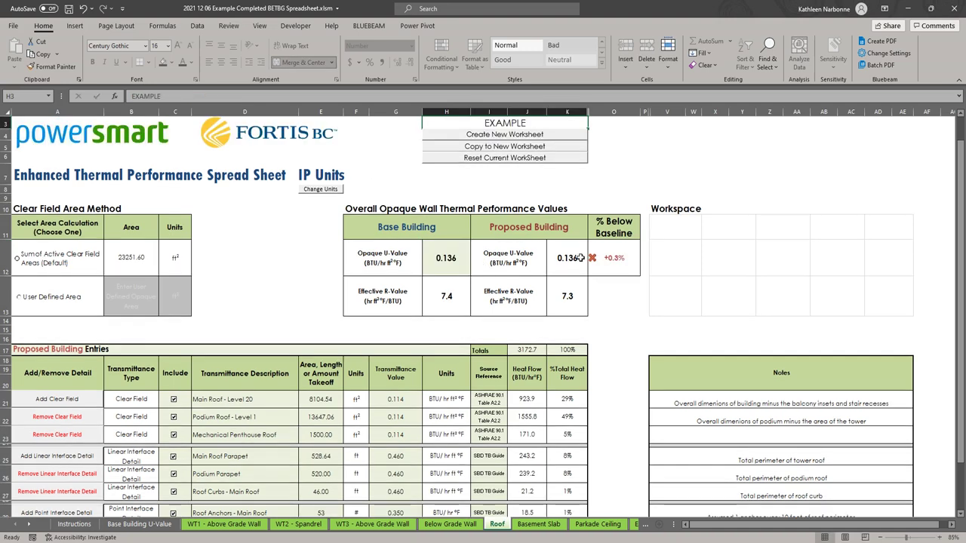
- Set the transmittance value of the Podium Roof - Level 1 clear field entry to 0.100
{"action": "scroll", "coordinate": [580, 257], "scroll_direction": "down", "scroll_amount": 2}
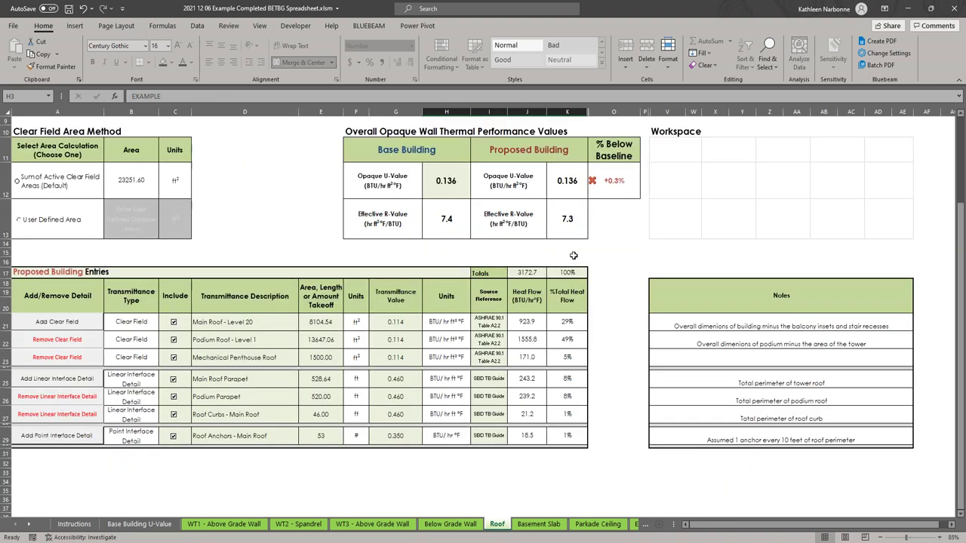
{"action": "scroll", "coordinate": [573, 256], "scroll_direction": "up", "scroll_amount": 1}
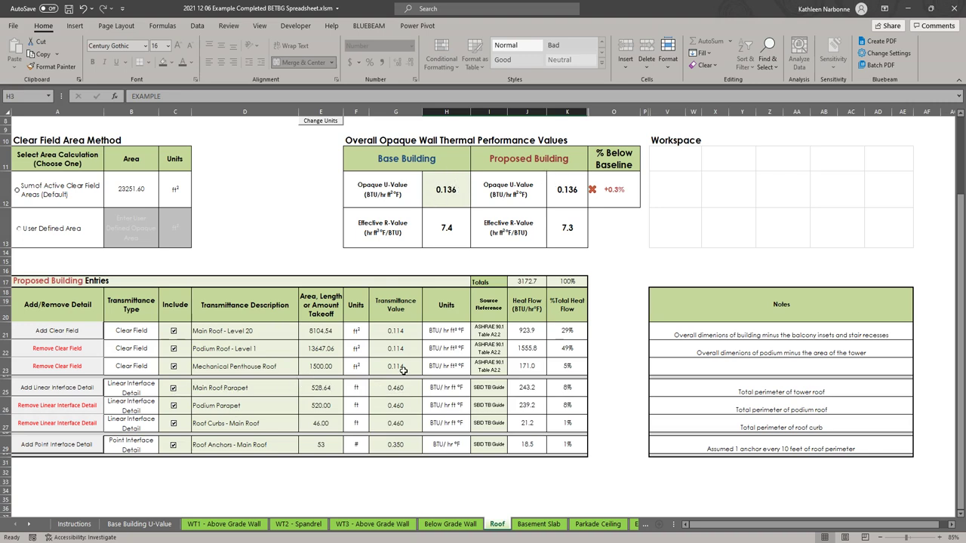
{"action": "left_click", "coordinate": [406, 329]}
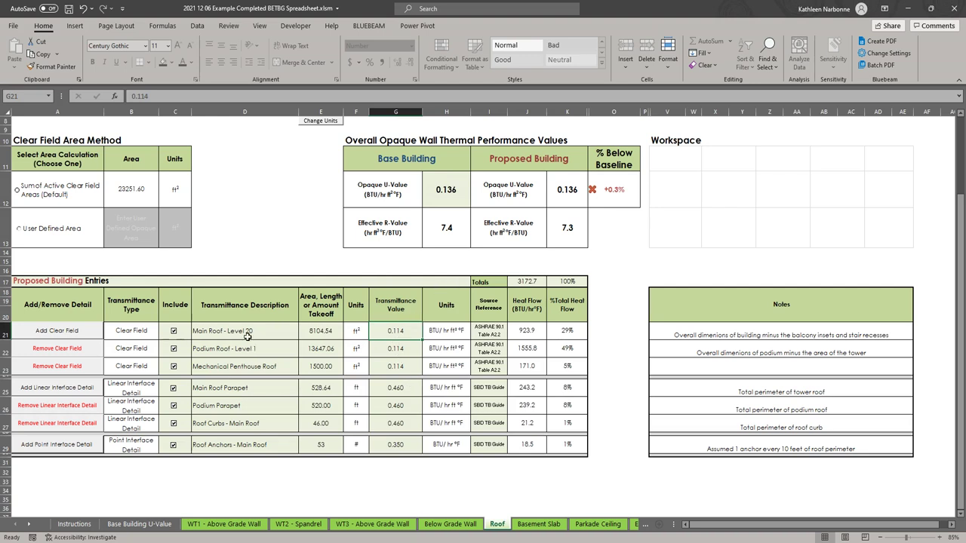
{"action": "left_click", "coordinate": [389, 350]}
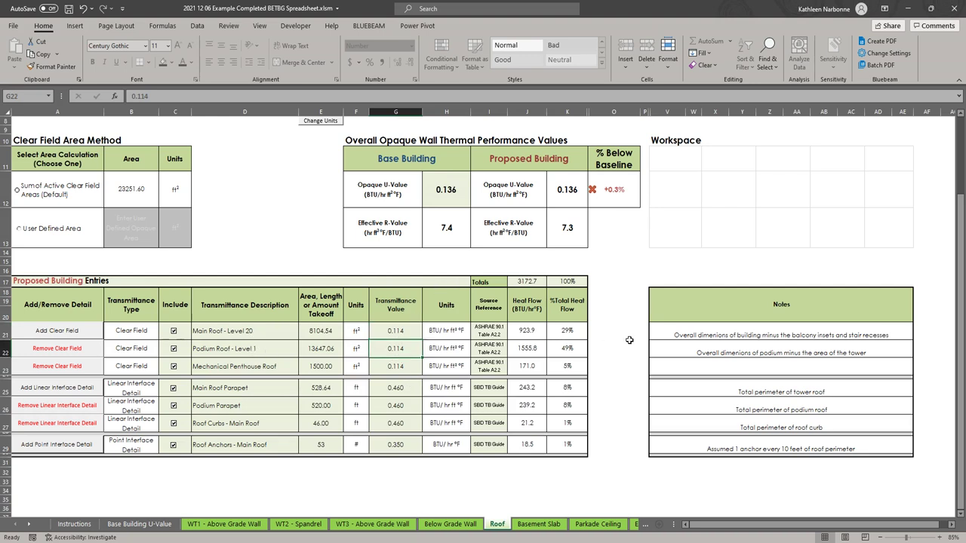
{"action": "type", "text": "0.10"}
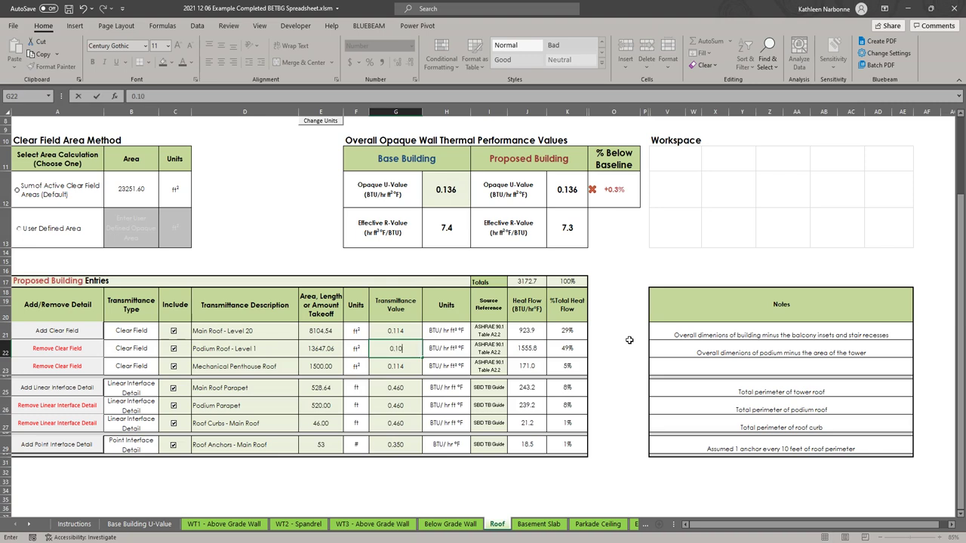
{"action": "type", "text": "0"}
{"action": "key", "text": "Return"}
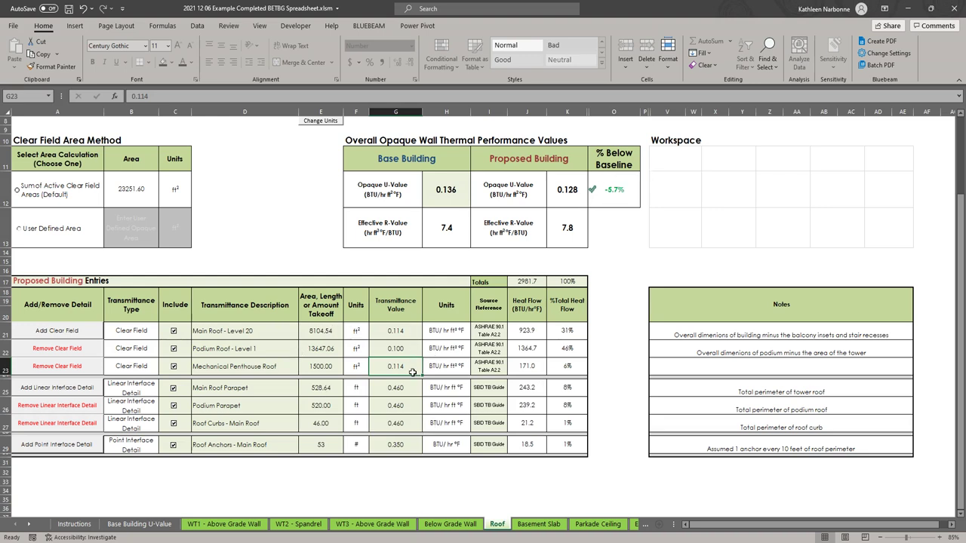
{"action": "scroll", "coordinate": [405, 370], "scroll_direction": "up", "scroll_amount": 1}
{"action": "scroll", "coordinate": [400, 364], "scroll_direction": "up", "scroll_amount": 2}
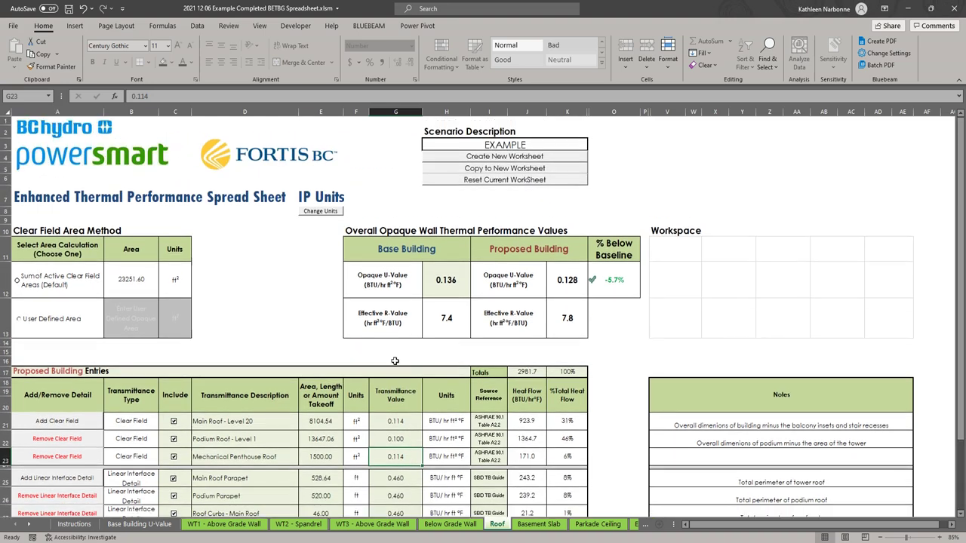
{"action": "scroll", "coordinate": [278, 306], "scroll_direction": "down", "scroll_amount": 1}
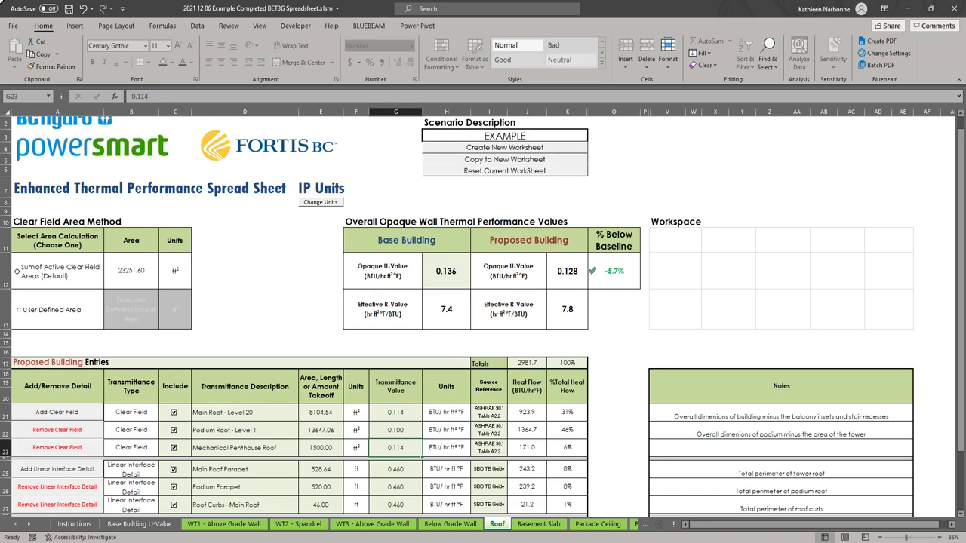
- Examine the assembly entries and overall thermal performance values on the Overall U-value worksheet, checking the Windows worksheet that feeds it
{"action": "double_click", "coordinate": [28, 525]}
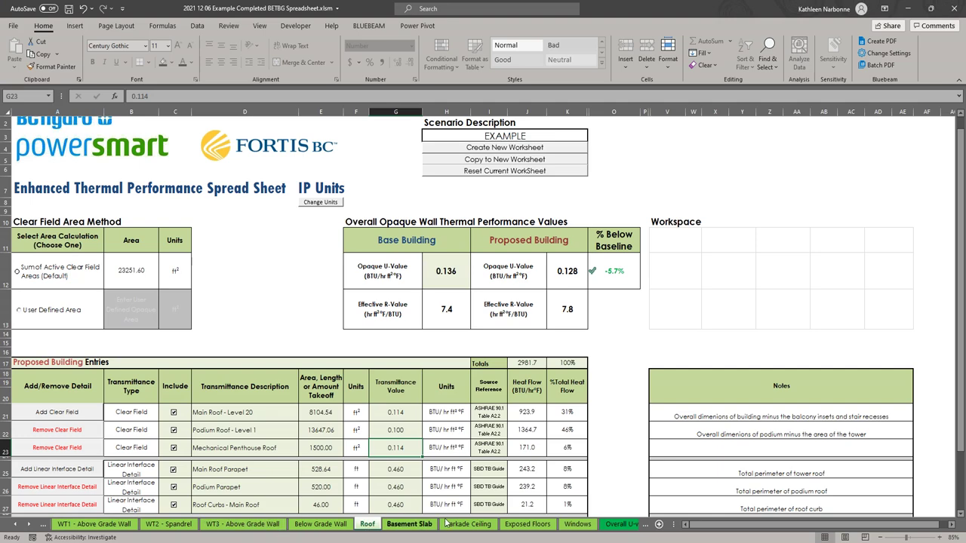
{"action": "left_click", "coordinate": [621, 525]}
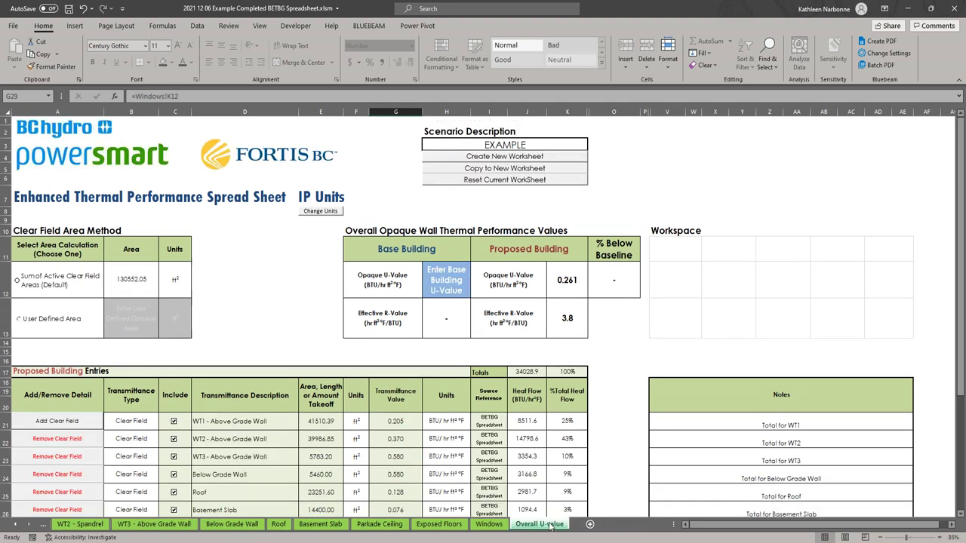
{"action": "scroll", "coordinate": [652, 290], "scroll_direction": "down", "scroll_amount": 1}
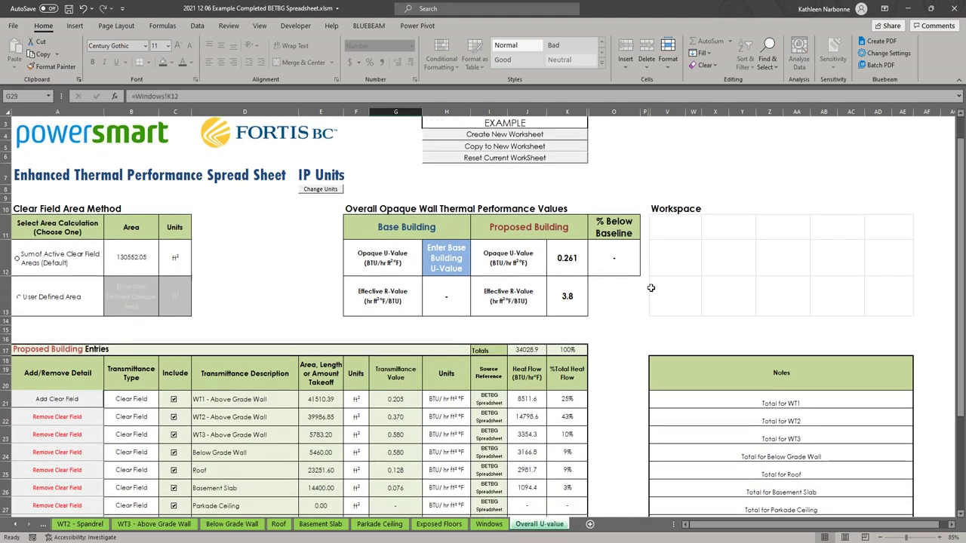
{"action": "left_click", "coordinate": [489, 526]}
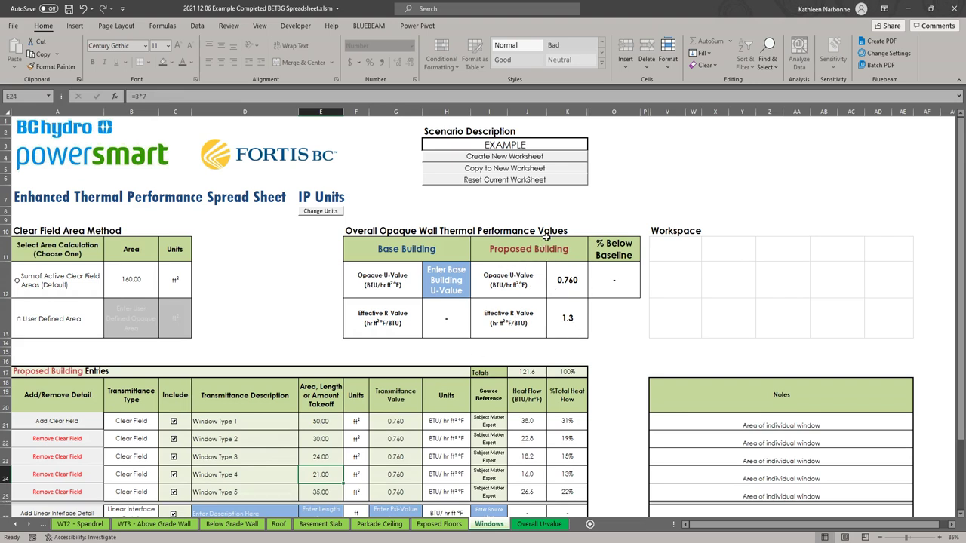
{"action": "left_click", "coordinate": [539, 523]}
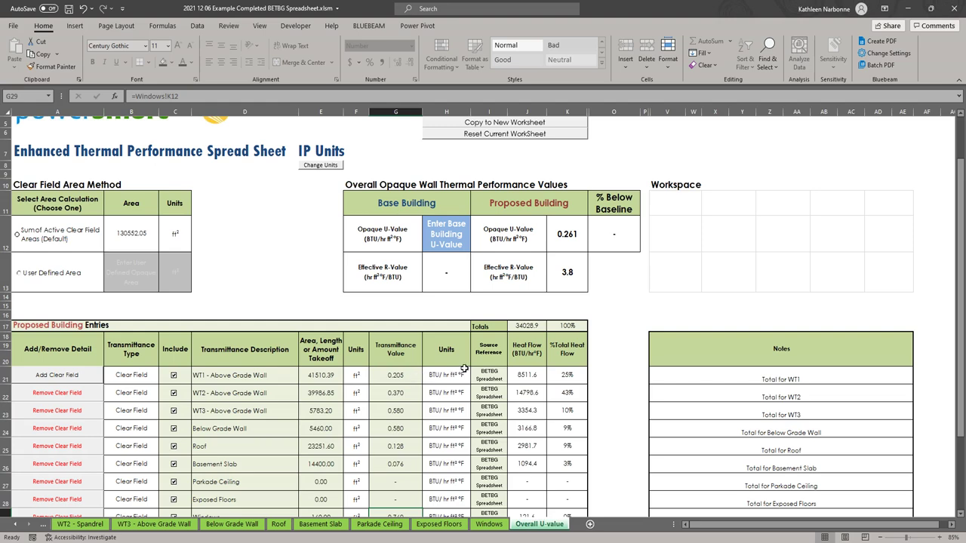
{"action": "scroll", "coordinate": [253, 443], "scroll_direction": "down", "scroll_amount": 2}
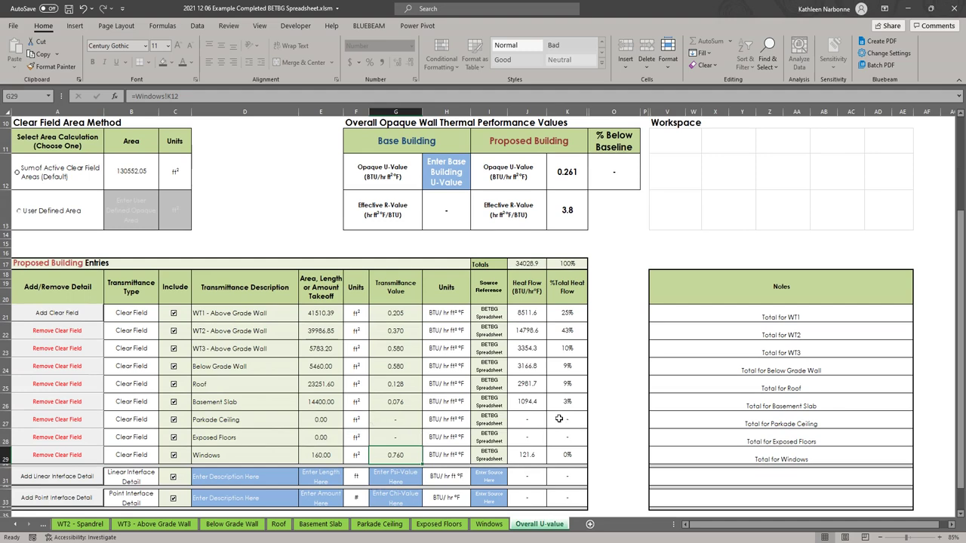
{"action": "scroll", "coordinate": [558, 417], "scroll_direction": "up", "scroll_amount": 1}
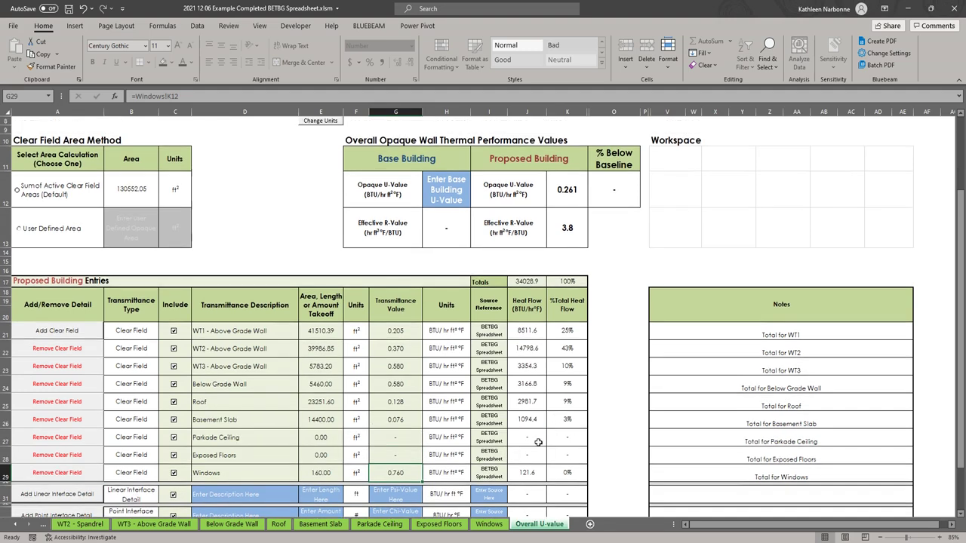
{"action": "scroll", "coordinate": [523, 437], "scroll_direction": "up", "scroll_amount": 2}
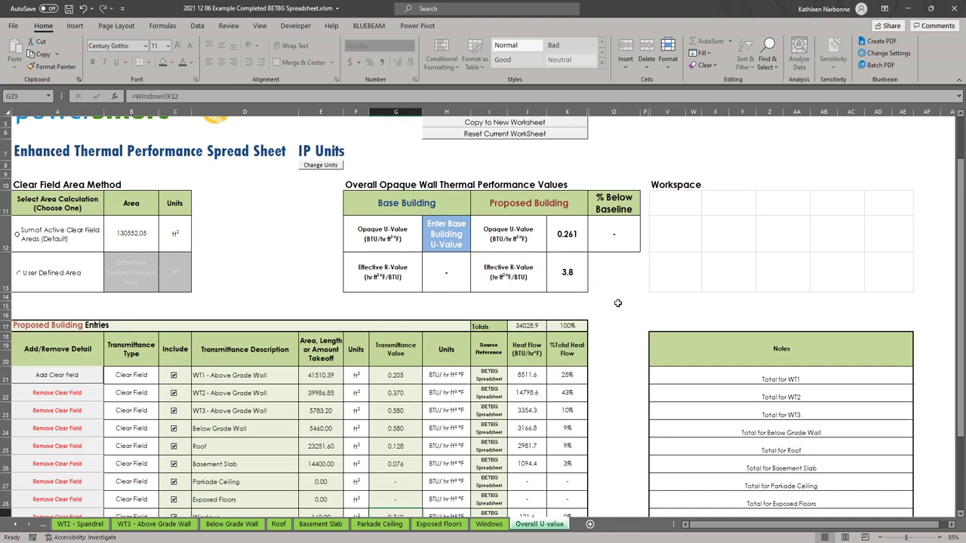
{"action": "scroll", "coordinate": [616, 301], "scroll_direction": "up", "scroll_amount": 2}
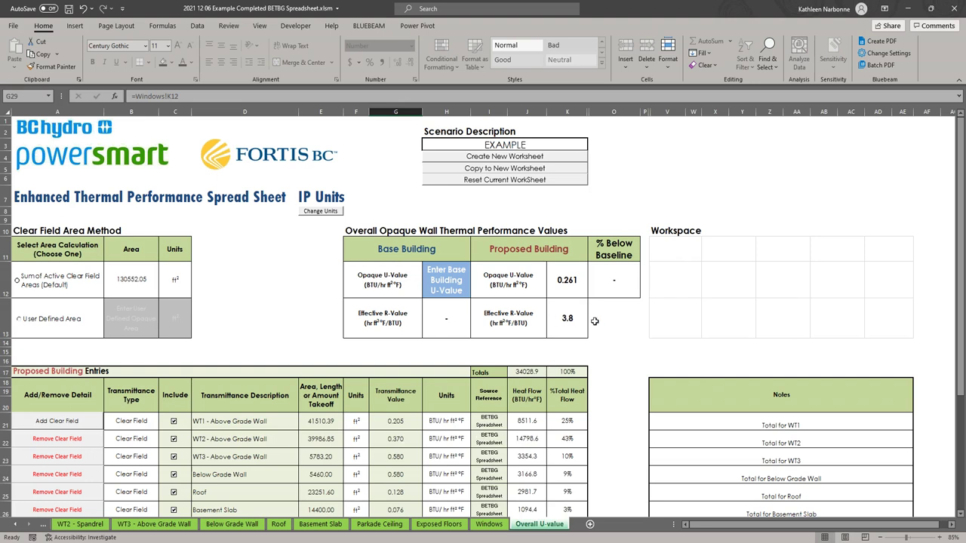
- Open the WT2 - Spandrel worksheet and view its overall opaque wall thermal performance values
{"action": "left_click", "coordinate": [80, 523]}
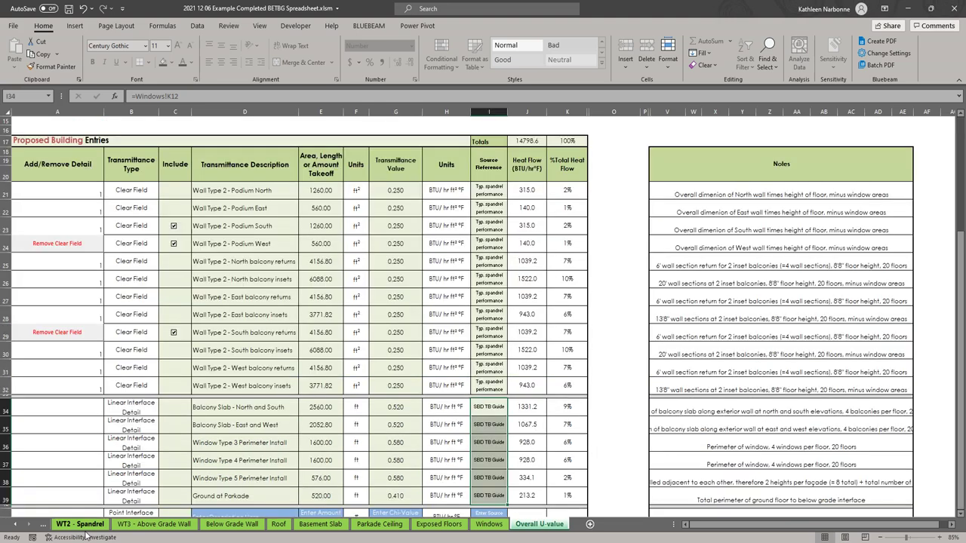
{"action": "scroll", "coordinate": [519, 407], "scroll_direction": "up", "scroll_amount": 5}
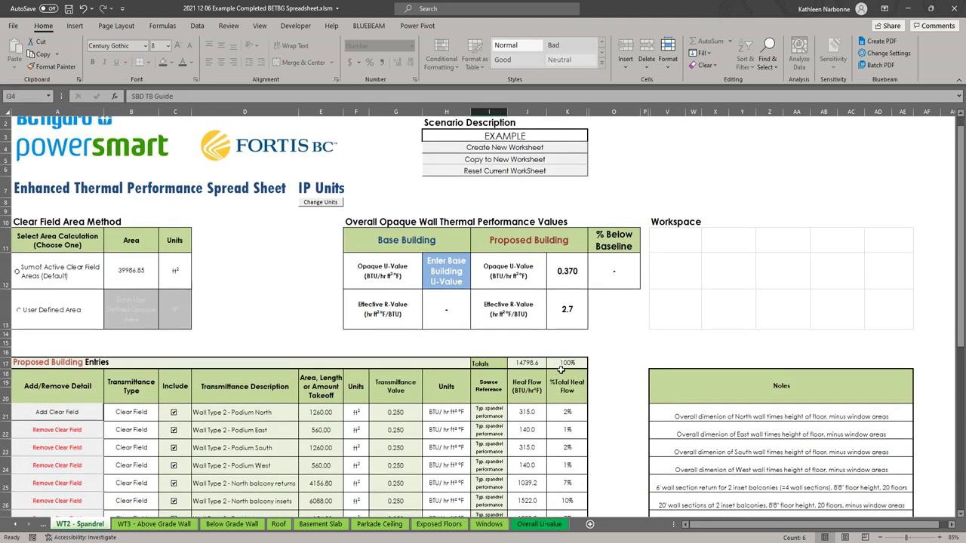